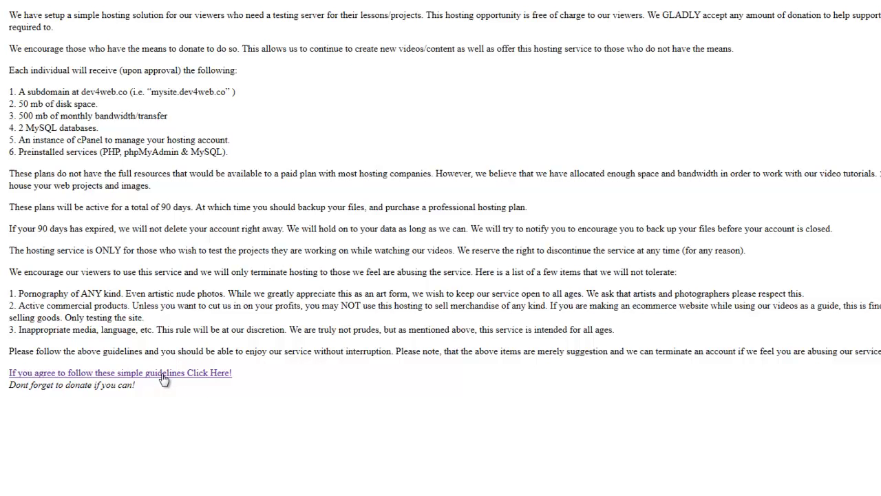
Accept the hosting guidelines and order the Free Student Account from the hosting portal's products.
{"action": "left_click", "coordinate": [163, 376]}
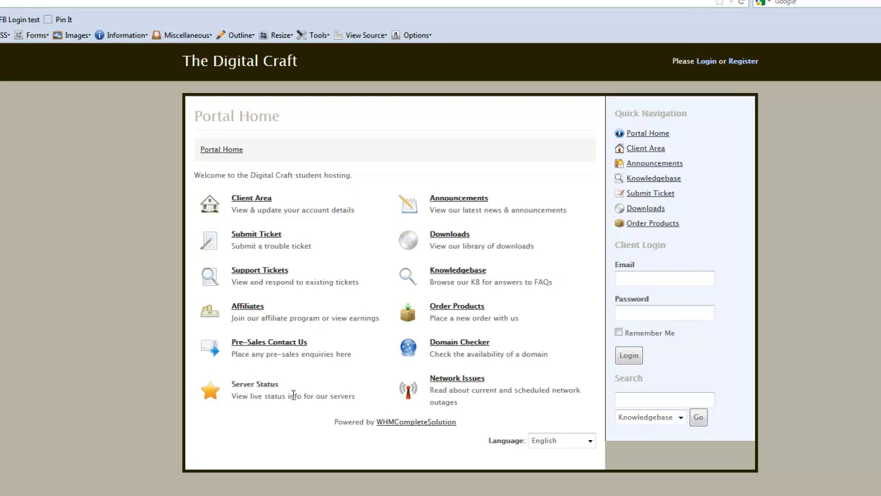
{"action": "left_click", "coordinate": [460, 311]}
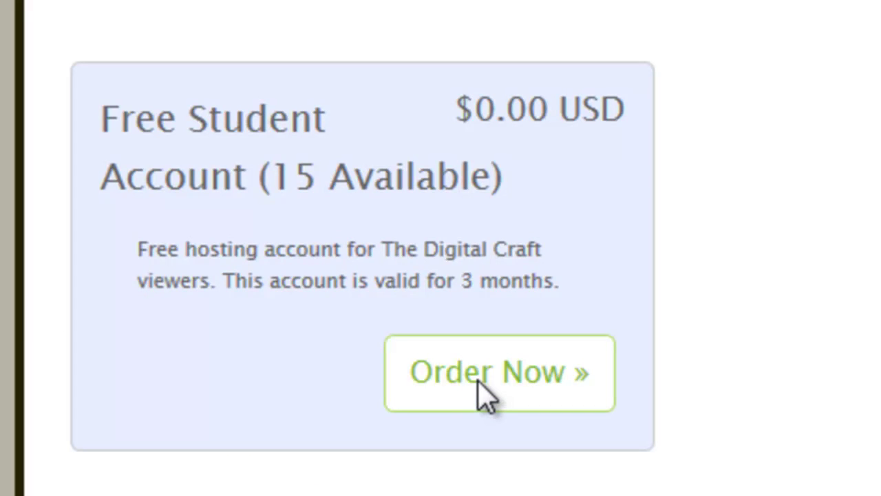
{"action": "left_click", "coordinate": [493, 377]}
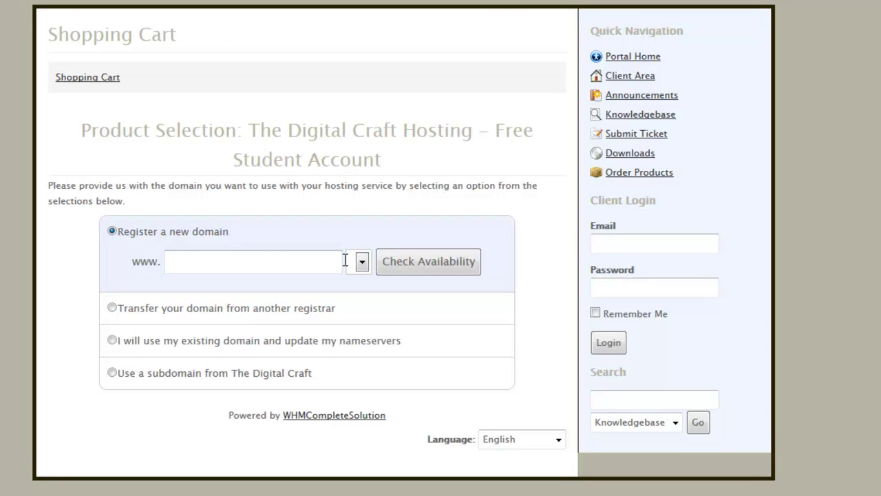
{"action": "left_click", "coordinate": [317, 262]}
{"action": "left_click", "coordinate": [112, 309]}
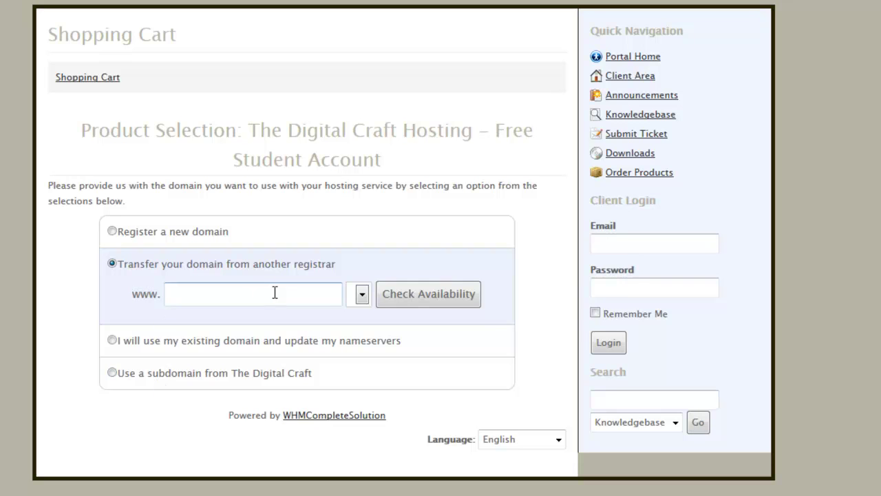
{"action": "left_click", "coordinate": [113, 341]}
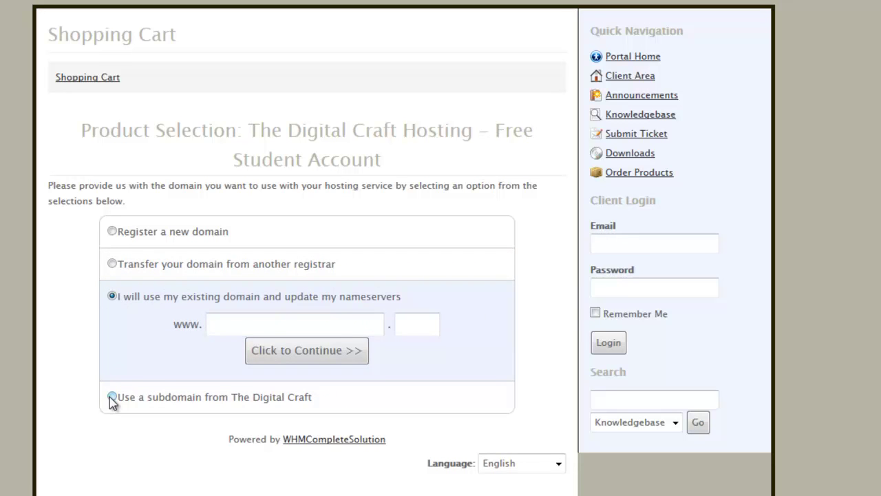
Choose a subdomain from The Digital Craft, enter joedoe with the .host.dev4web.co ending, and continue.
{"action": "left_click", "coordinate": [111, 399]}
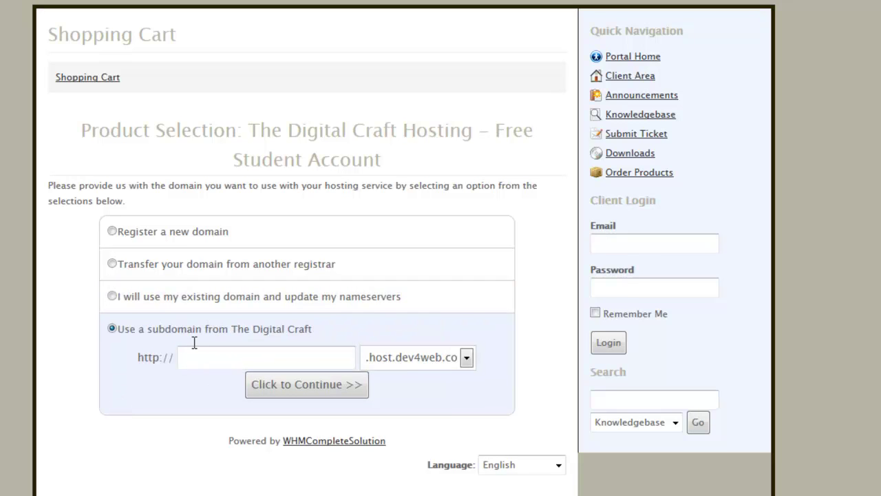
{"action": "left_click", "coordinate": [213, 359]}
{"action": "left_click", "coordinate": [216, 362]}
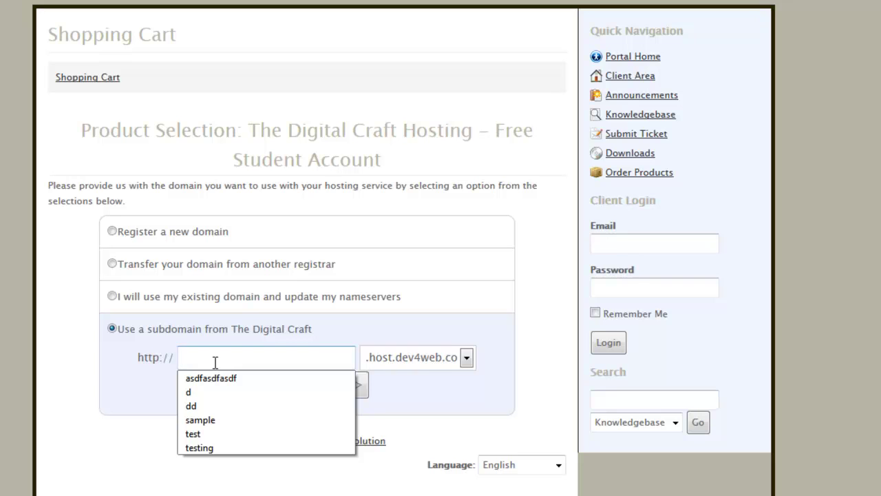
{"action": "type", "text": "joedoe"}
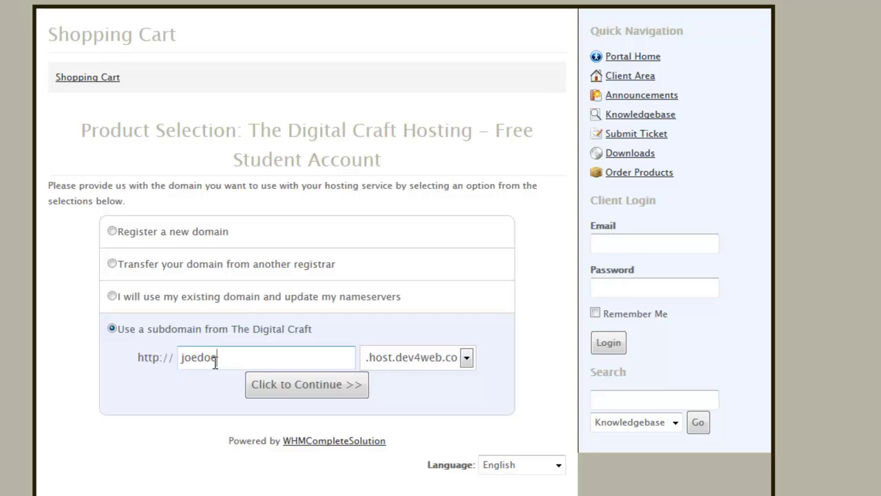
{"action": "left_click", "coordinate": [323, 385]}
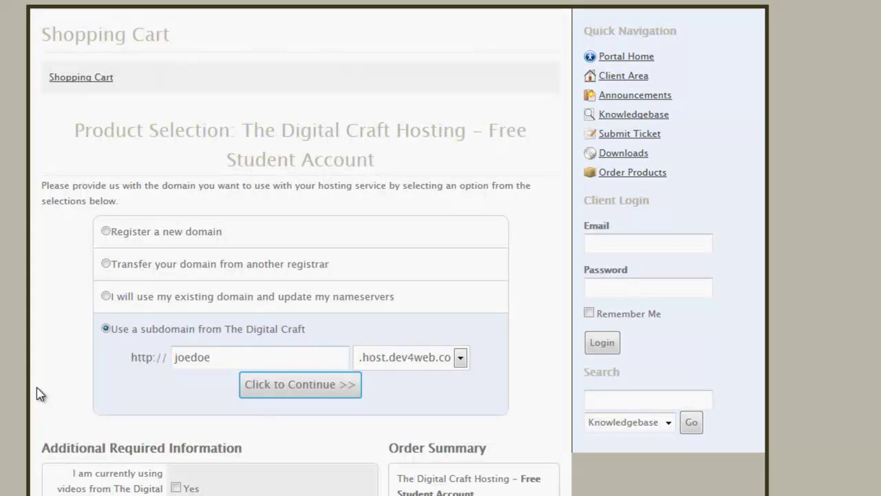
Accept both required statements, give the hosting purpose as "I need to use this for a project for school.", and check out.
{"action": "scroll", "coordinate": [441, 262], "scroll_direction": "down", "scroll_amount": 2}
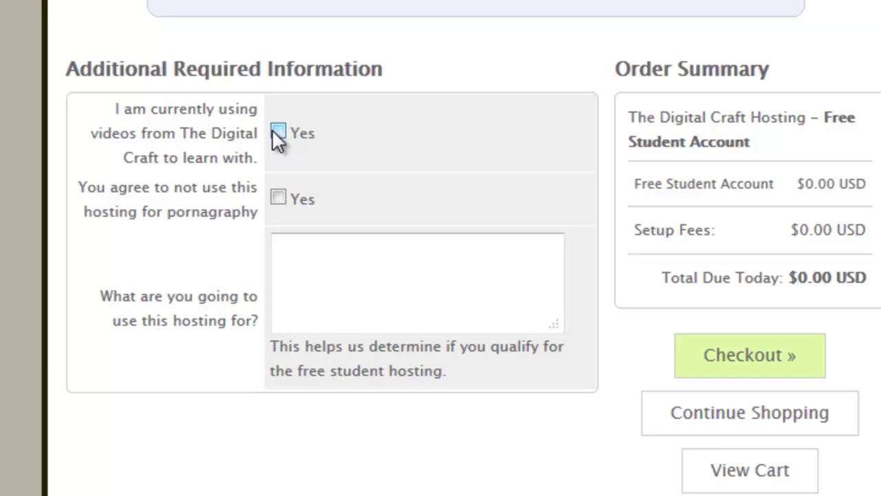
{"action": "left_click", "coordinate": [275, 131]}
{"action": "left_click", "coordinate": [291, 311]}
{"action": "type", "text": "We a"}
{"action": "key", "text": "ctrl+a"}
{"action": "type", "text": "I need to use this for a project for school."}
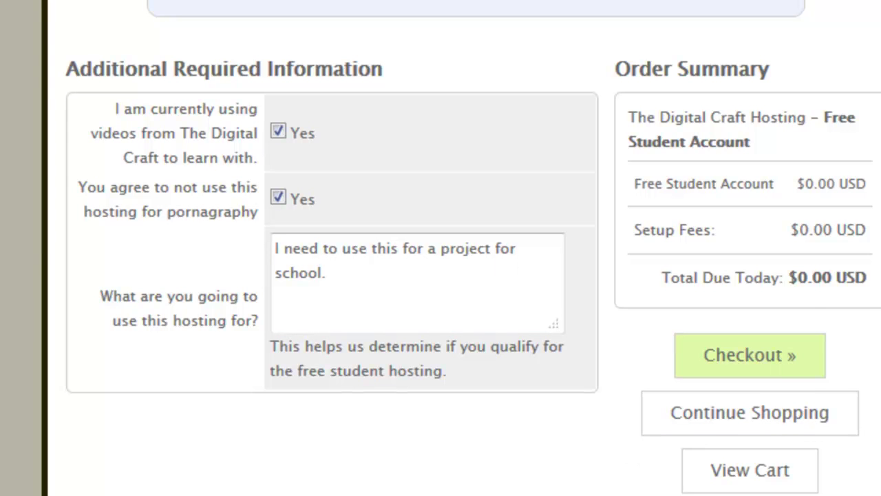
{"action": "left_click", "coordinate": [749, 354]}
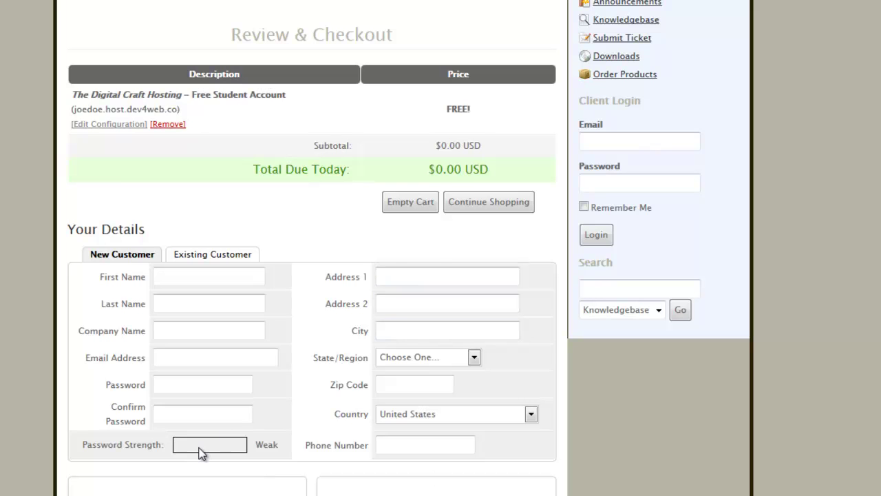
Fill in the new customer's name, company, e-mail, account password, address and phone number, and complete the order.
{"action": "scroll", "coordinate": [292, 383], "scroll_direction": "down", "scroll_amount": 4}
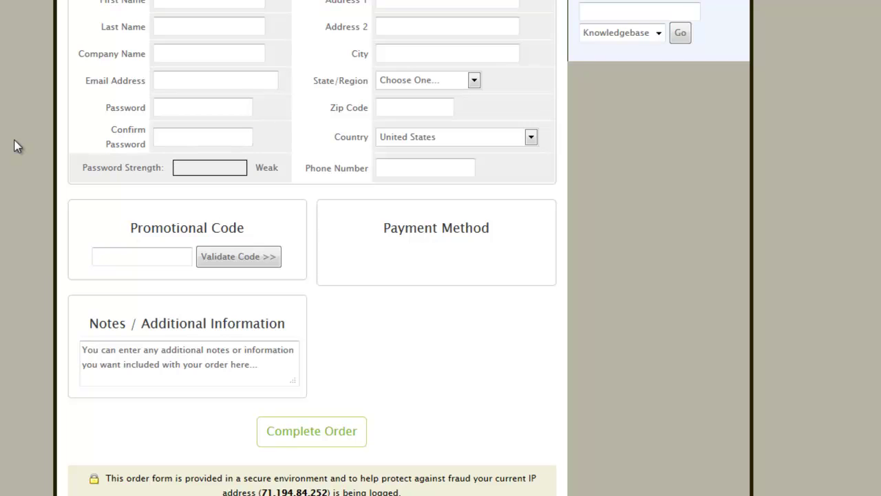
{"action": "scroll", "coordinate": [46, 266], "scroll_direction": "up", "scroll_amount": 2}
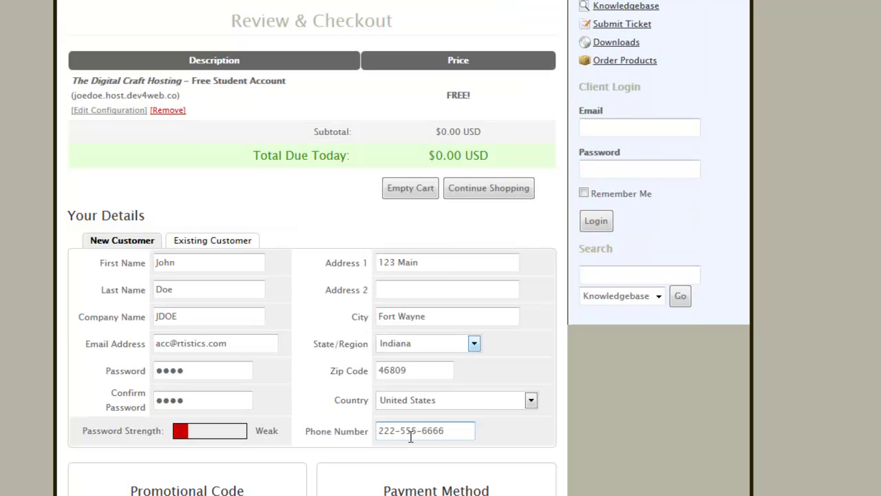
{"action": "left_click", "coordinate": [227, 289]}
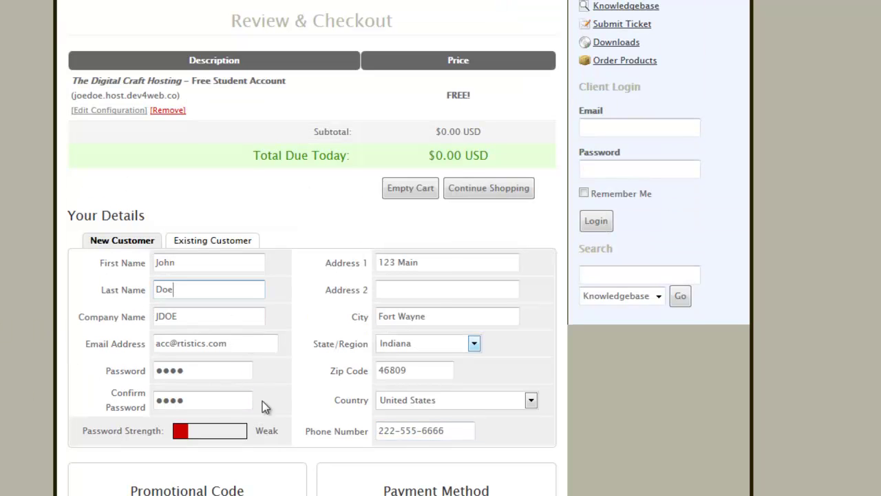
{"action": "right_click", "coordinate": [293, 377]}
{"action": "left_click", "coordinate": [275, 385]}
{"action": "scroll", "coordinate": [557, 438], "scroll_direction": "down", "scroll_amount": 2}
{"action": "scroll", "coordinate": [557, 441], "scroll_direction": "up", "scroll_amount": 2}
{"action": "scroll", "coordinate": [316, 335], "scroll_direction": "down", "scroll_amount": 5}
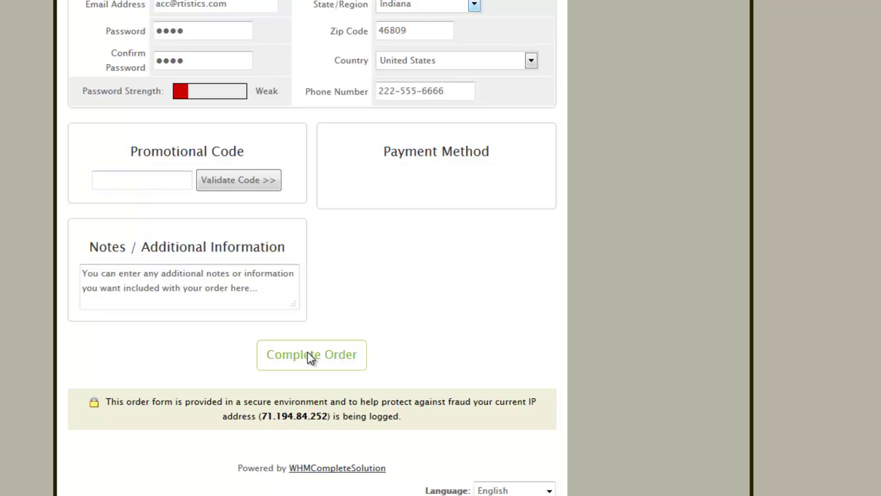
{"action": "left_click", "coordinate": [310, 357]}
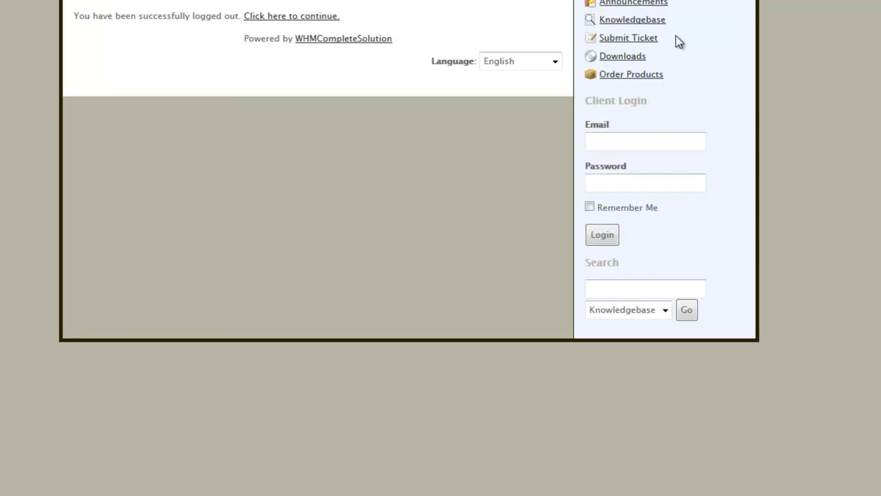
{"action": "left_click", "coordinate": [649, 143]}
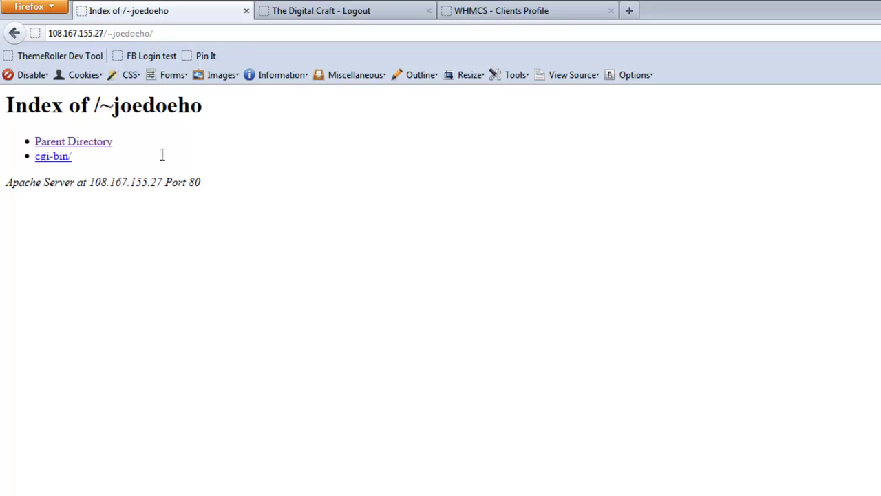
{"action": "left_click", "coordinate": [178, 33]}
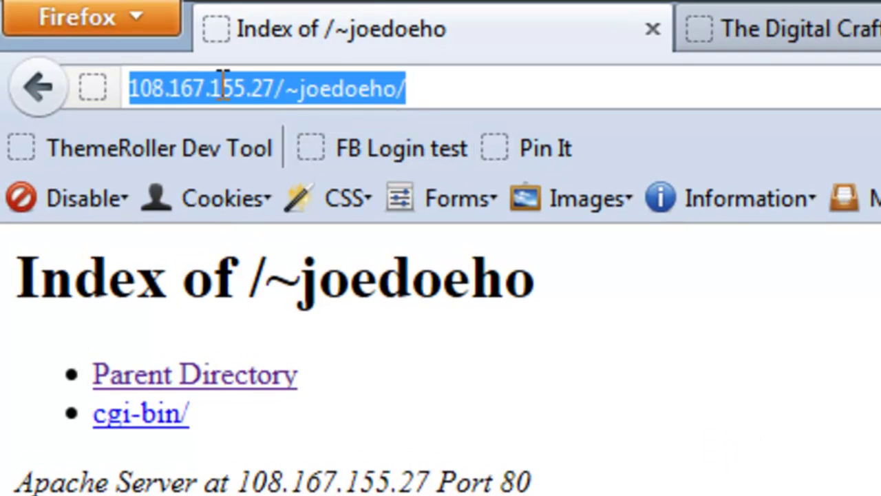
{"action": "left_click", "coordinate": [273, 88]}
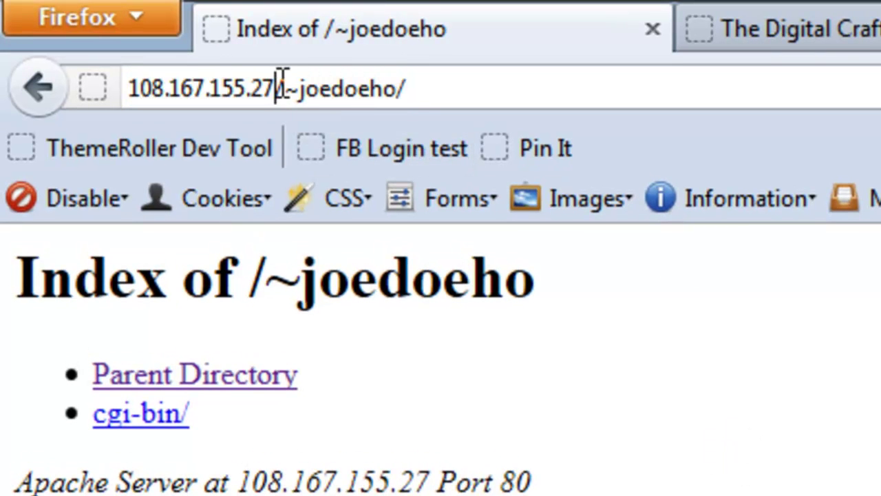
{"action": "left_click_drag", "start_coordinate": [275, 88], "coordinate": [86, 86]}
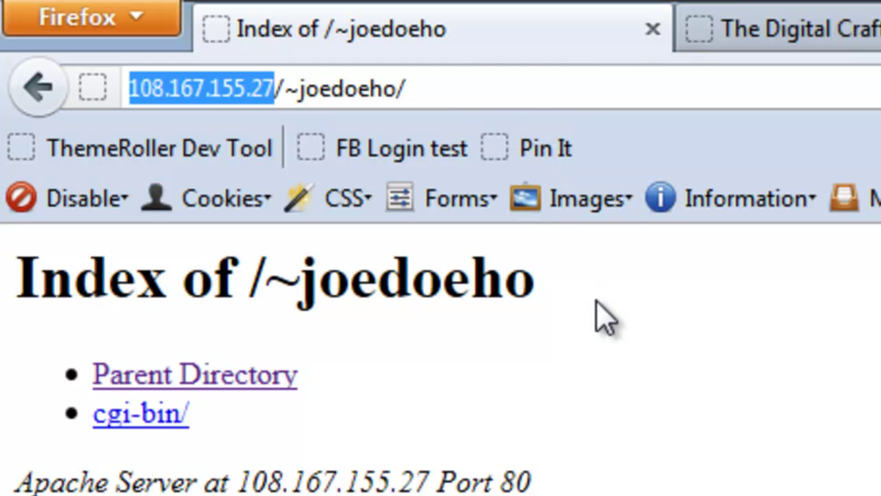
{"action": "left_click", "coordinate": [441, 88]}
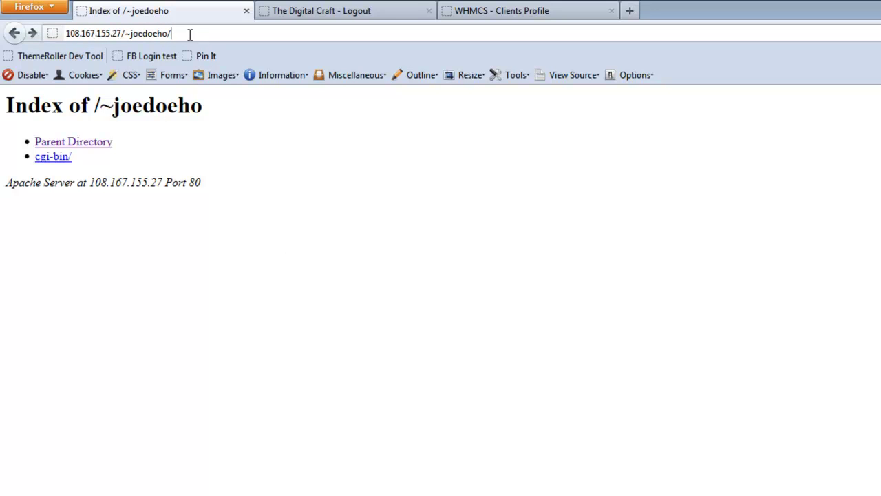
Open the hosting server's cPanel login page at 108.167.155.27/cpanel.
{"action": "left_click_drag", "start_coordinate": [187, 33], "coordinate": [125, 33]}
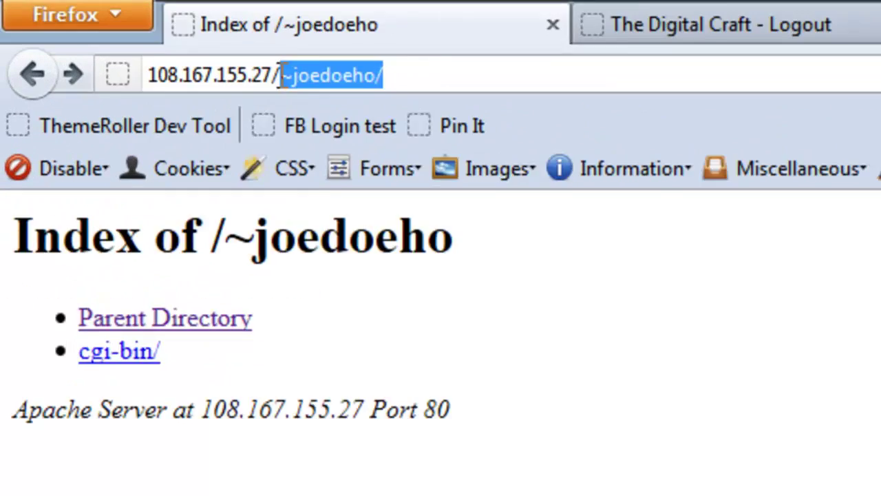
{"action": "type", "text": "cpanel"}
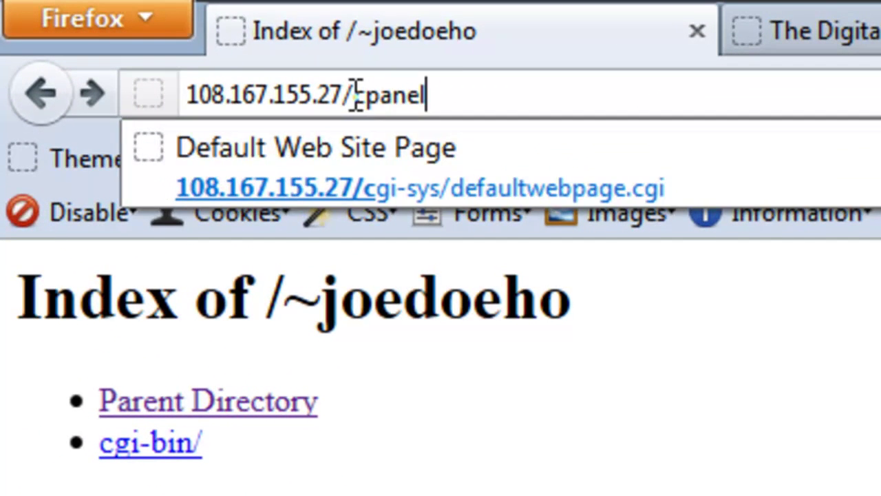
{"action": "key", "text": "Return"}
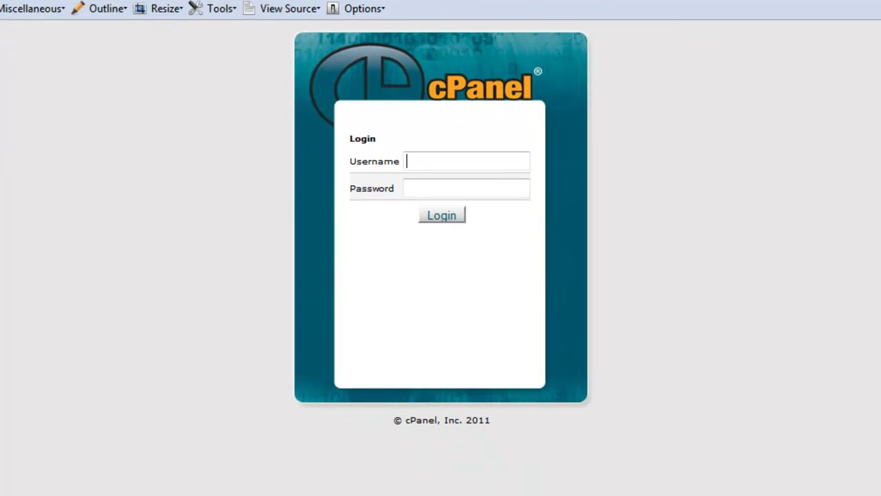
Log in to cPanel with the account username and password, and dismiss the new-user welcome so it does not show again.
{"action": "type", "text": "joedoeho"}
{"action": "left_click", "coordinate": [434, 188]}
{"action": "type", "text": "••••••••••"}
{"action": "left_click", "coordinate": [440, 215]}
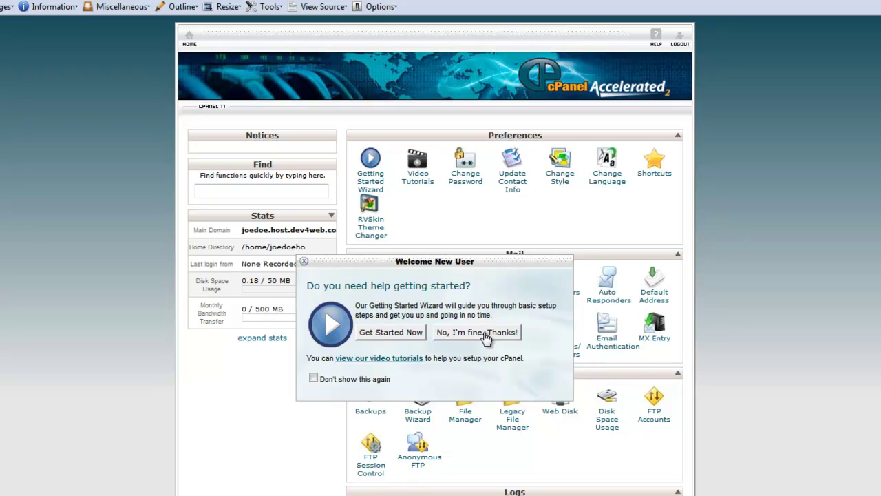
{"action": "left_click", "coordinate": [313, 378]}
{"action": "left_click", "coordinate": [482, 333]}
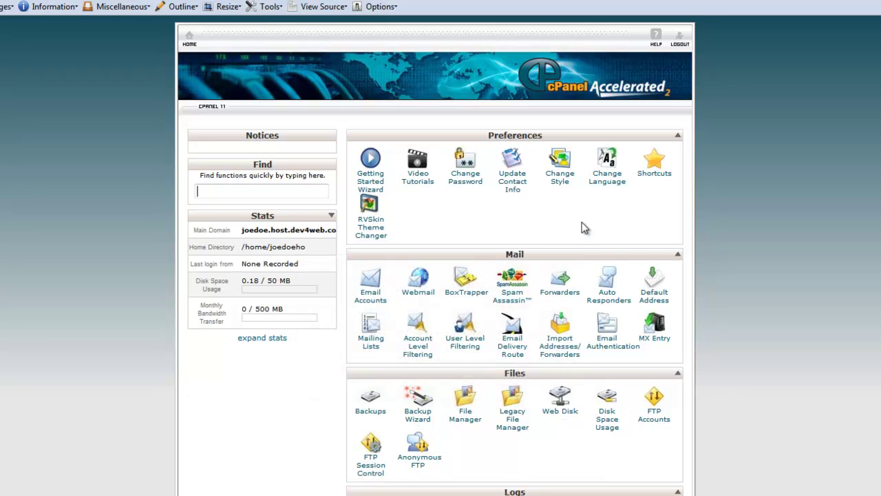
{"action": "scroll", "coordinate": [234, 350], "scroll_direction": "down", "scroll_amount": 7}
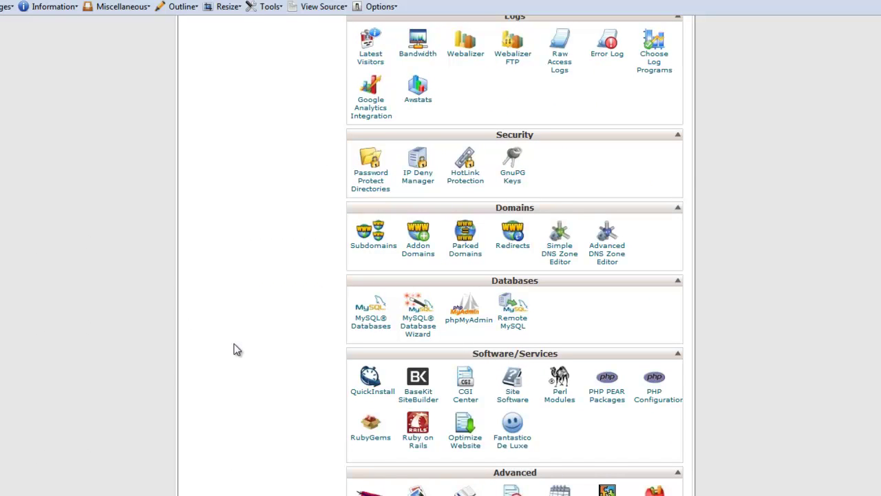
{"action": "scroll", "coordinate": [234, 349], "scroll_direction": "up", "scroll_amount": 7}
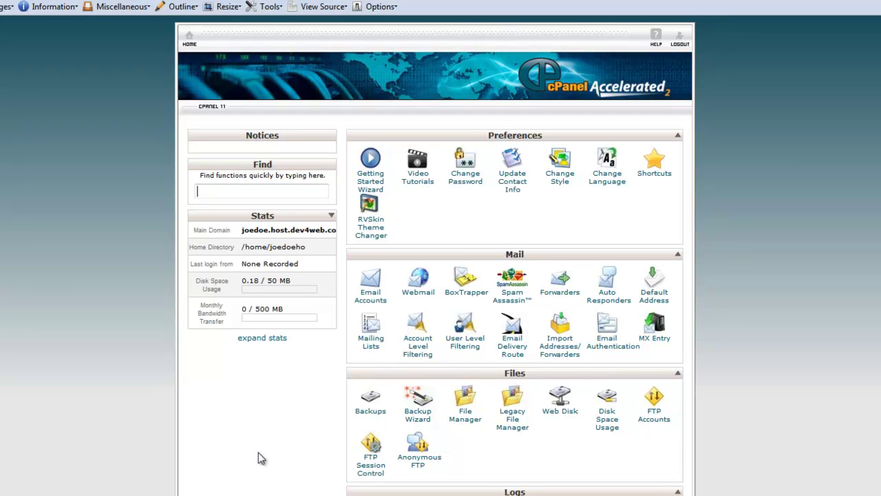
{"action": "scroll", "coordinate": [273, 444], "scroll_direction": "down", "scroll_amount": 3}
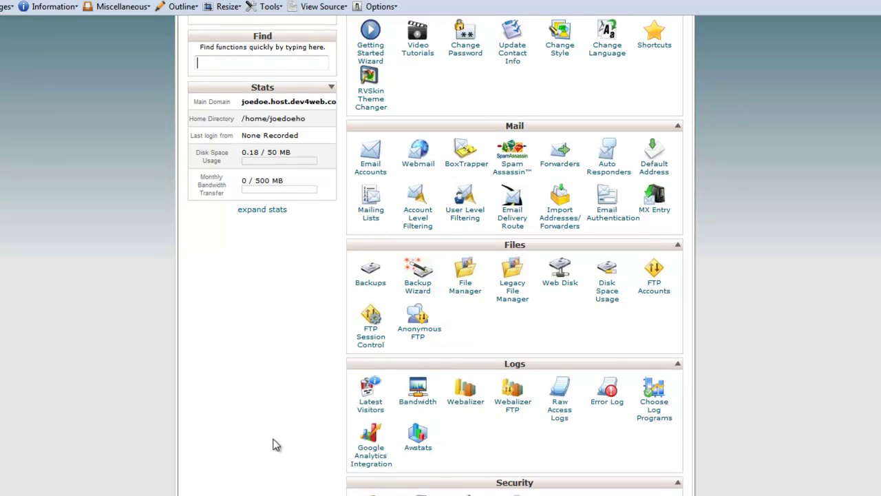
{"action": "scroll", "coordinate": [273, 445], "scroll_direction": "down", "scroll_amount": 3}
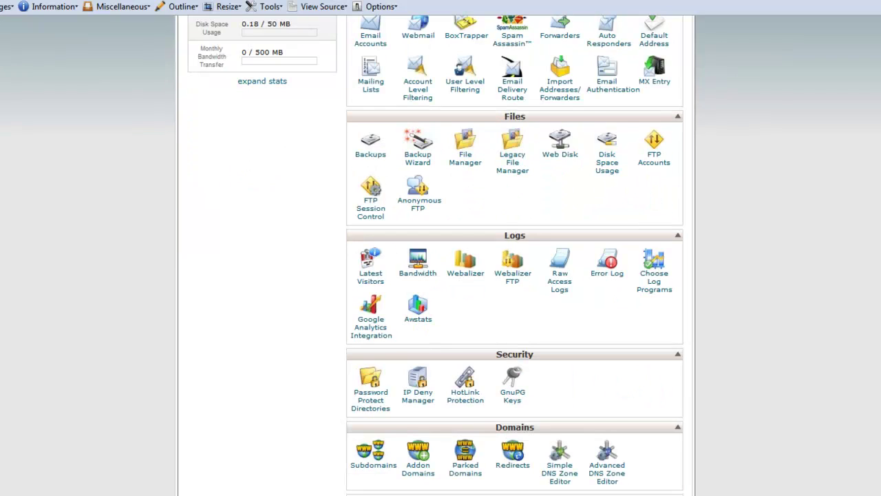
{"action": "scroll", "coordinate": [366, 493], "scroll_direction": "down", "scroll_amount": 3}
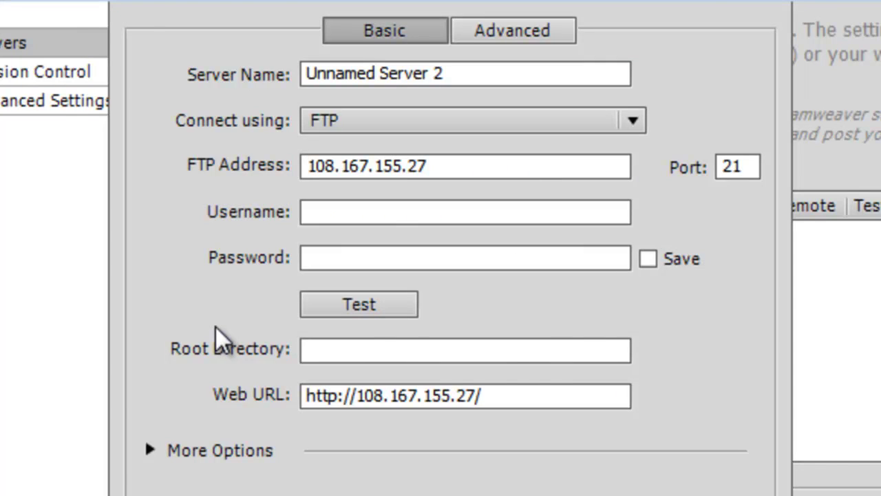
In Dreamweaver's FTP server setup, enter the account username and password, save the password, and set the root directory to public_html.
{"action": "type", "text": "joedoeho"}
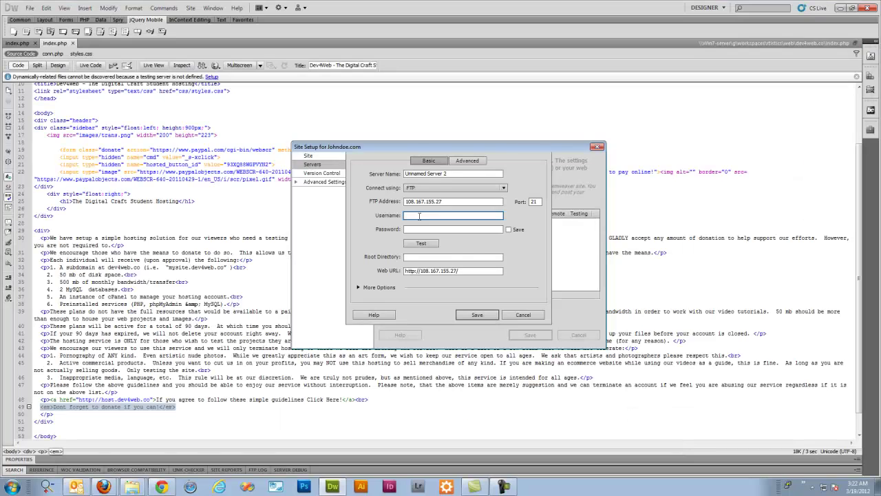
{"action": "left_click", "coordinate": [367, 258]}
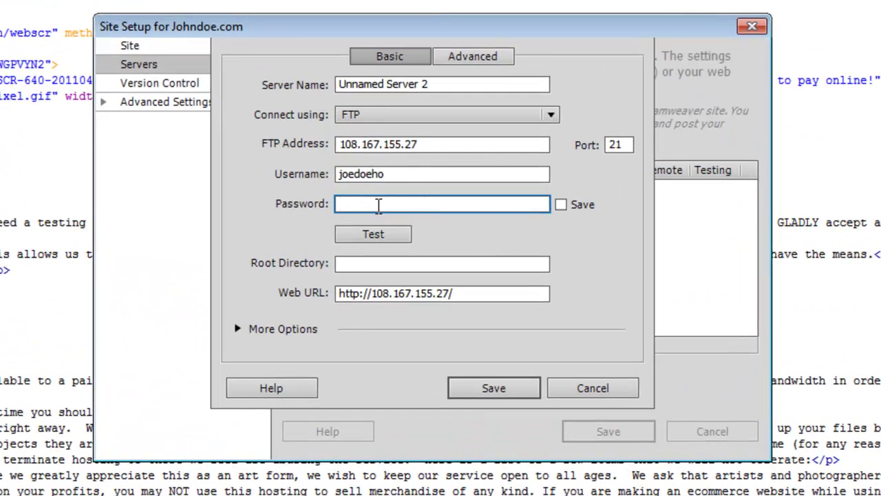
{"action": "left_click", "coordinate": [508, 229]}
{"action": "left_click", "coordinate": [437, 256]}
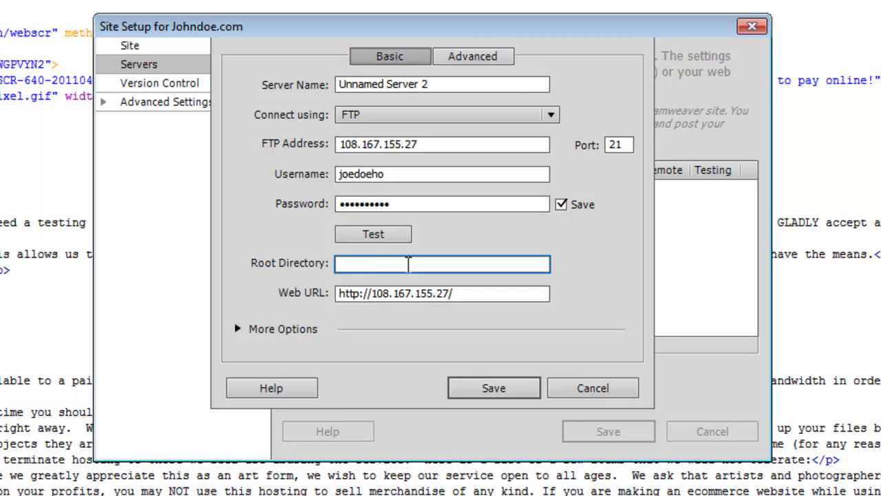
{"action": "type", "text": "public_html"}
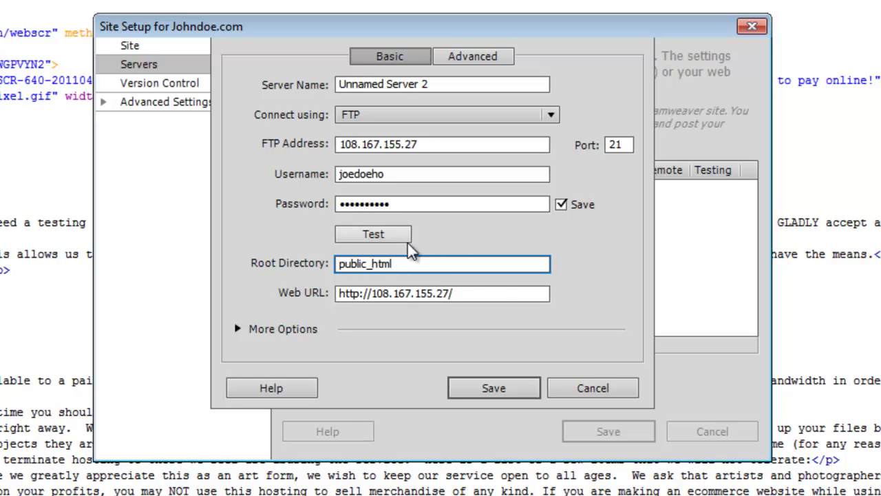
Test the FTP connection to the web server and save the server definition.
{"action": "left_click", "coordinate": [392, 236]}
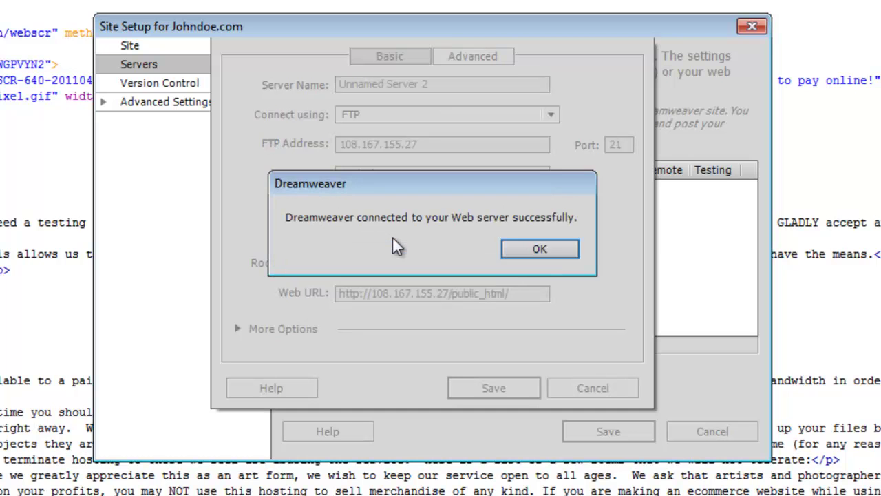
{"action": "left_click", "coordinate": [551, 249]}
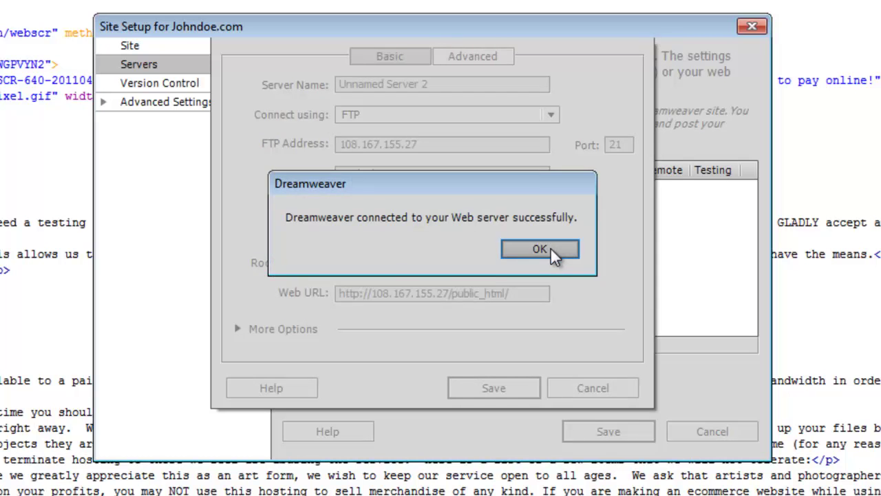
{"action": "left_click", "coordinate": [493, 387]}
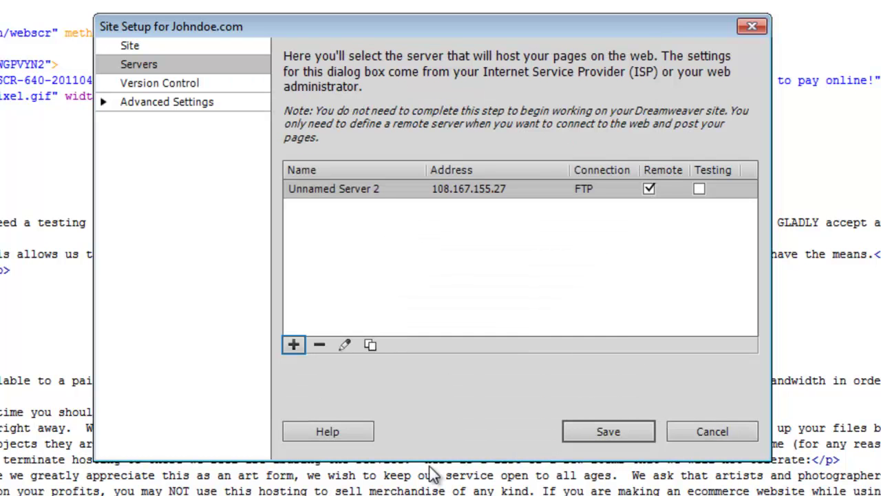